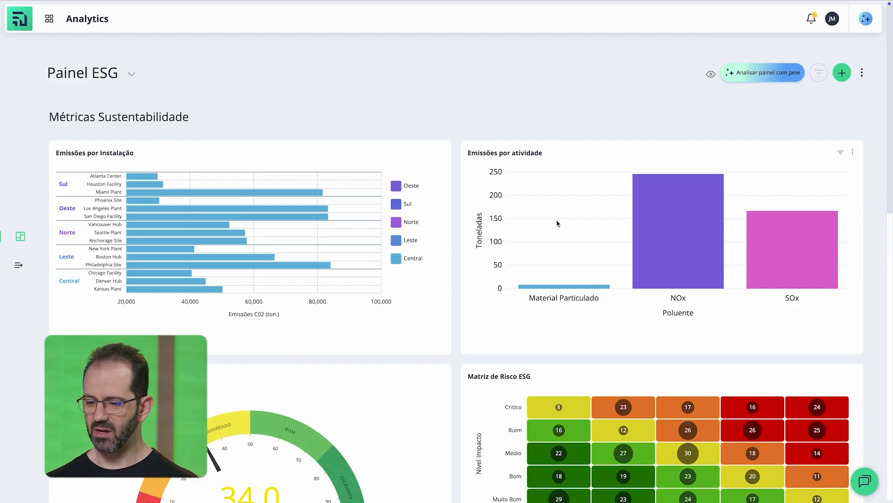
Step: Have Jane analyze the Painel ESG dashboard and read through the indicators, projections, risks, recommendations and suggested questions
{"action": "scroll", "coordinate": [691, 247], "scroll_direction": "down", "scroll_amount": 7}
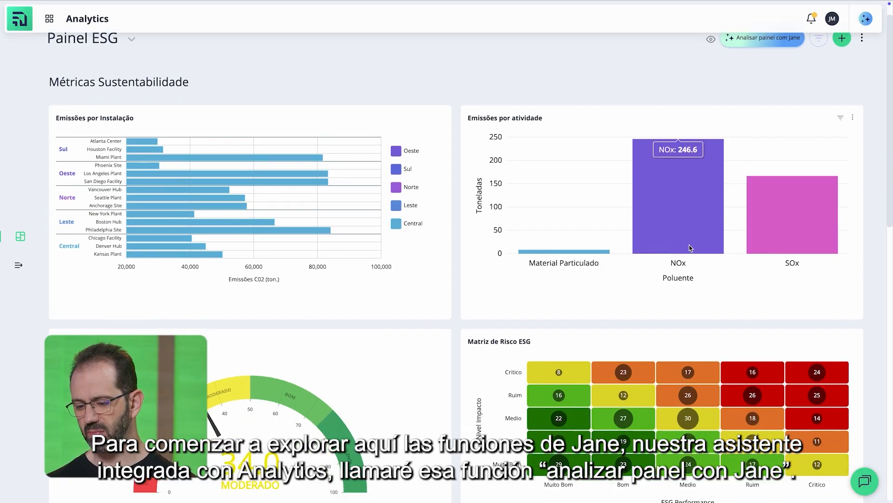
{"action": "scroll", "coordinate": [690, 248], "scroll_direction": "down", "scroll_amount": 8}
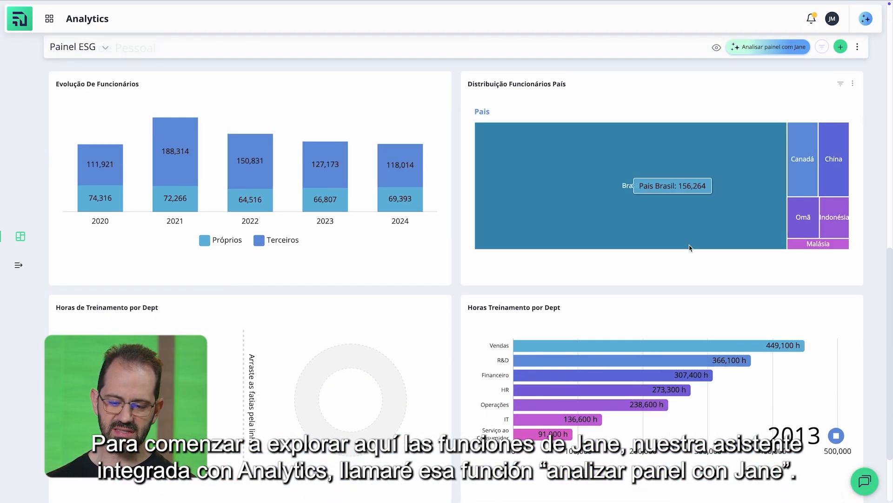
{"action": "scroll", "coordinate": [690, 248], "scroll_direction": "up", "scroll_amount": 13}
{"action": "scroll", "coordinate": [691, 248], "scroll_direction": "up", "scroll_amount": 2}
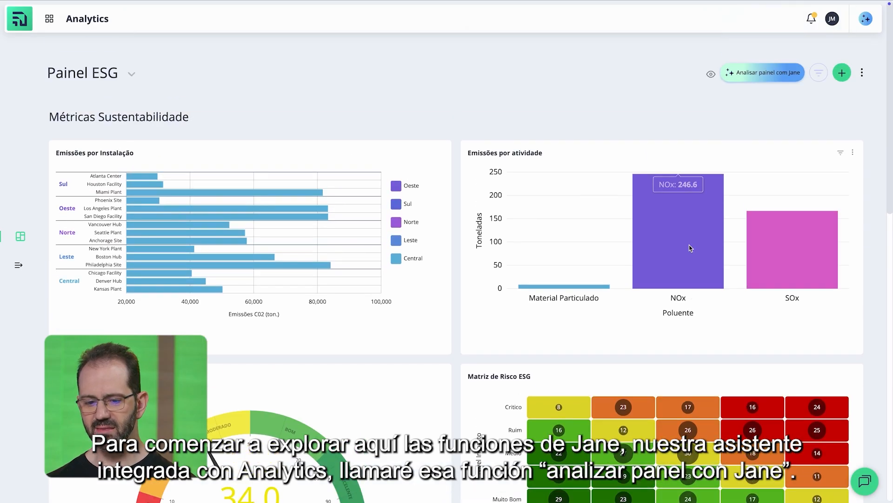
{"action": "left_click", "coordinate": [769, 74]}
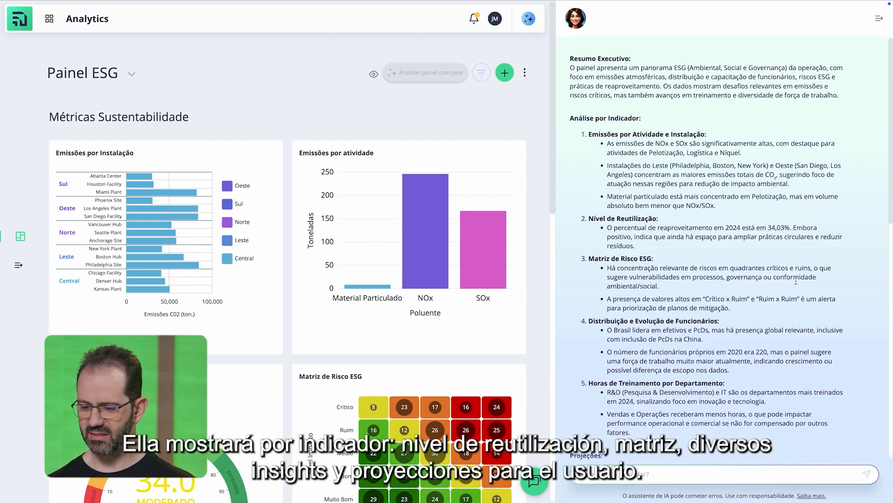
{"action": "scroll", "coordinate": [790, 361], "scroll_direction": "down", "scroll_amount": 3}
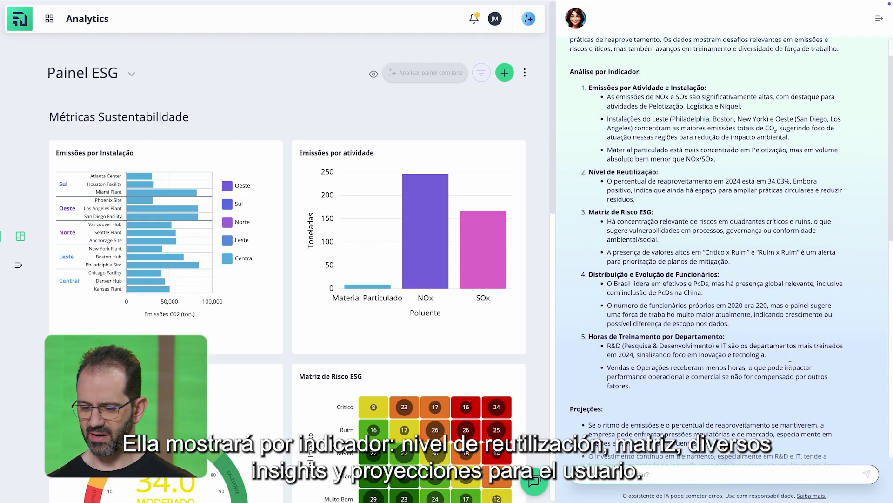
{"action": "scroll", "coordinate": [790, 367], "scroll_direction": "down", "scroll_amount": 9}
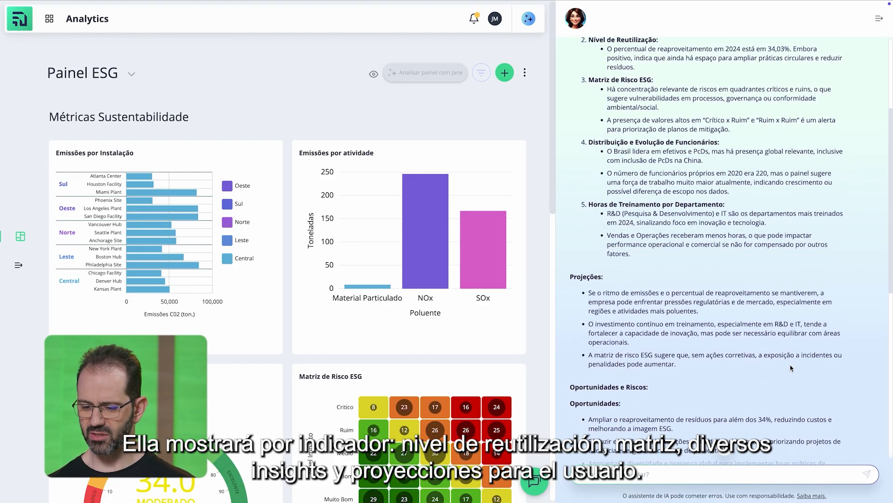
{"action": "scroll", "coordinate": [790, 368], "scroll_direction": "down", "scroll_amount": 5}
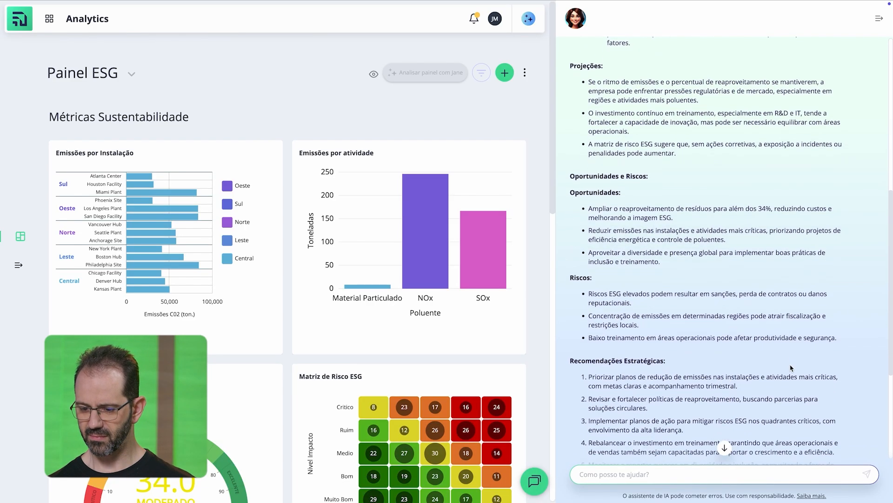
{"action": "scroll", "coordinate": [791, 364], "scroll_direction": "down", "scroll_amount": 4}
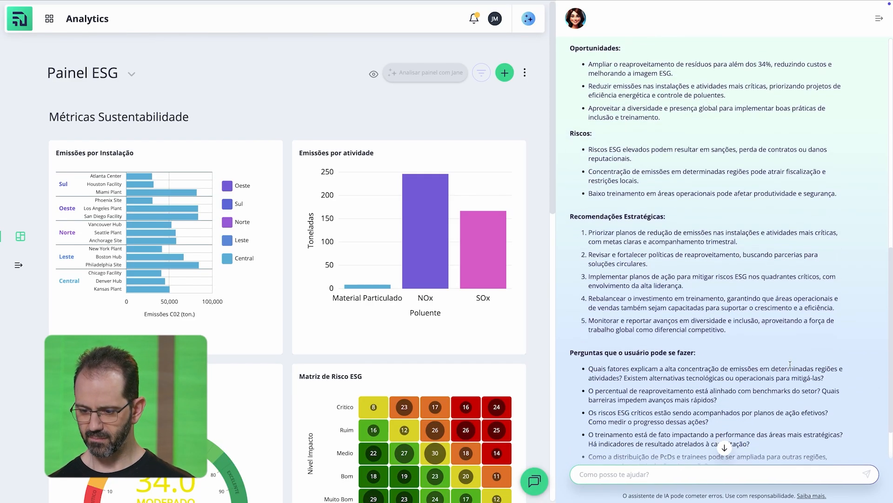
{"action": "scroll", "coordinate": [790, 364], "scroll_direction": "down", "scroll_amount": 3}
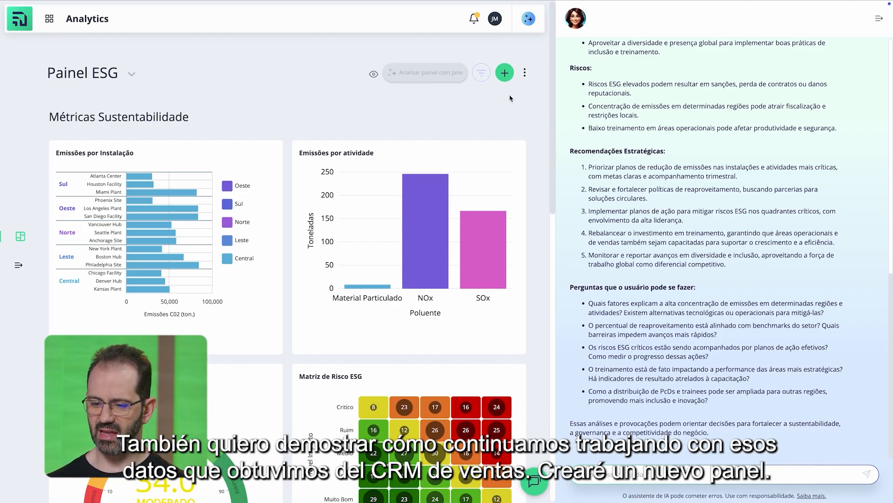
Step: Create a new panel named "Dados do CRM" and close the Jane assistant
{"action": "left_click", "coordinate": [505, 74]}
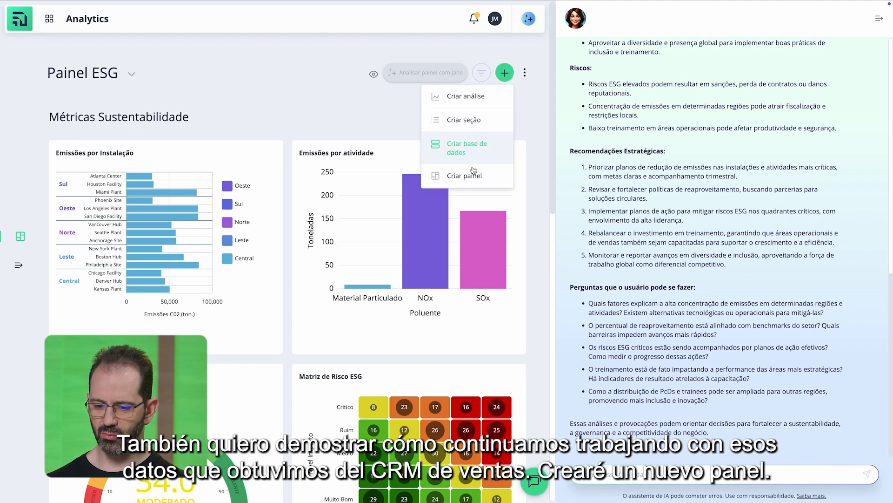
{"action": "left_click", "coordinate": [470, 176]}
{"action": "left_click", "coordinate": [159, 76]}
{"action": "key", "text": "ctrl+shift+Left"}
{"action": "key", "text": "ctrl+shift+Left"}
{"action": "type", "text": "Dadios"}
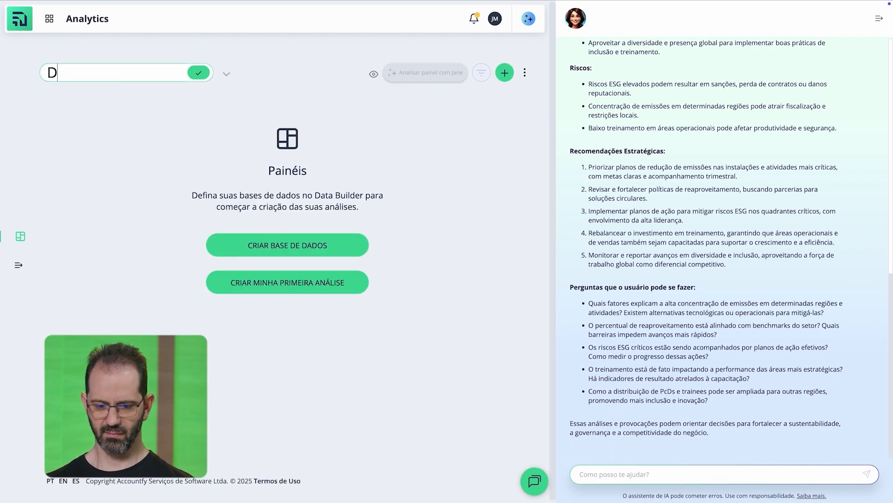
{"action": "key", "text": "BackSpace"}
{"action": "key", "text": "BackSpace"}
{"action": "key", "text": "BackSpace"}
{"action": "type", "text": "os do CRM"}
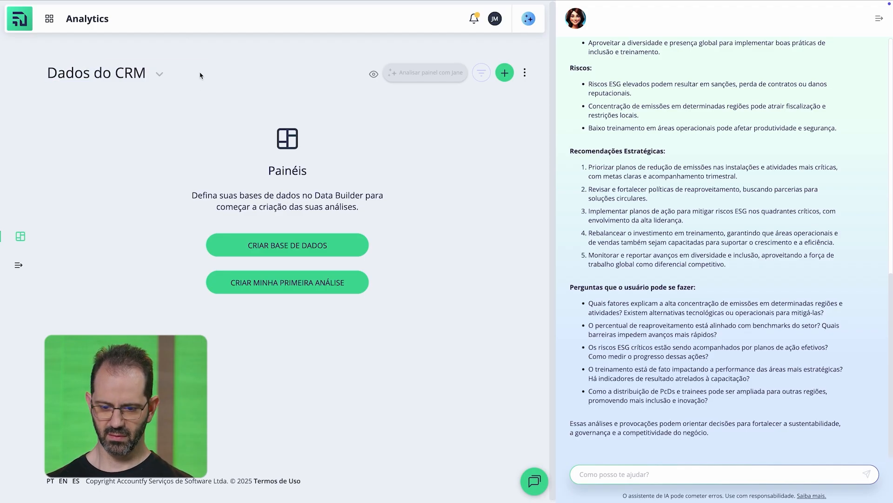
{"action": "left_click", "coordinate": [199, 73]}
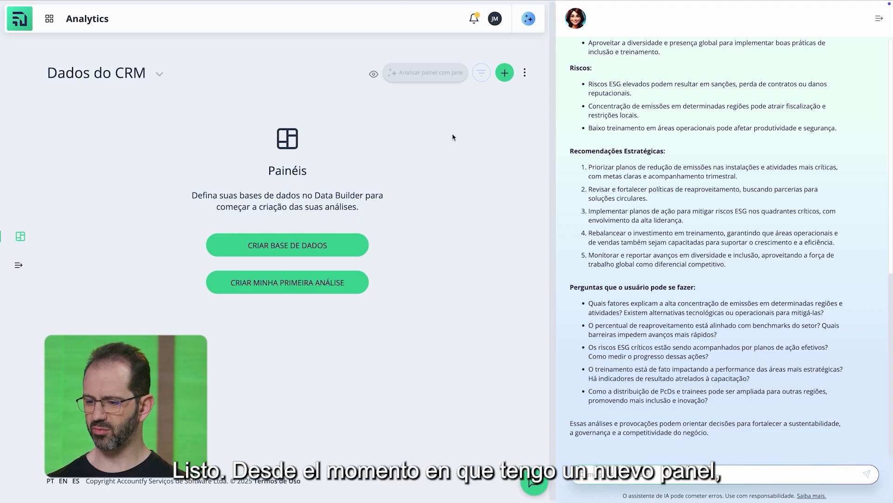
{"action": "left_click", "coordinate": [879, 19]}
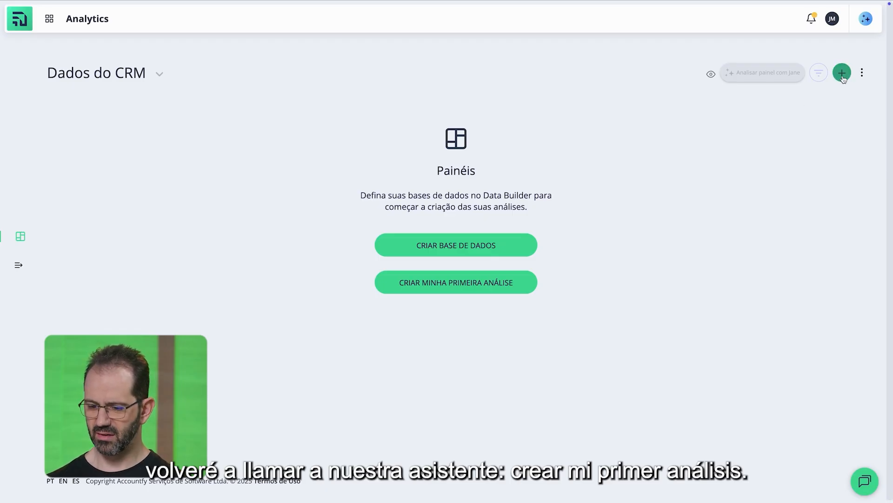
Step: Start the panel's first analysis and send Ben the request "crie um grafico de projetos agrupados por status"
{"action": "left_click", "coordinate": [496, 289]}
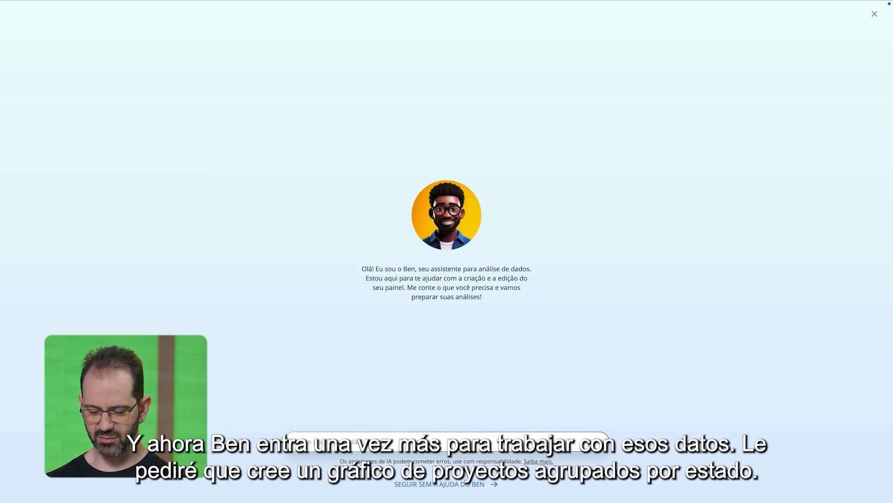
{"action": "type", "text": "C"}
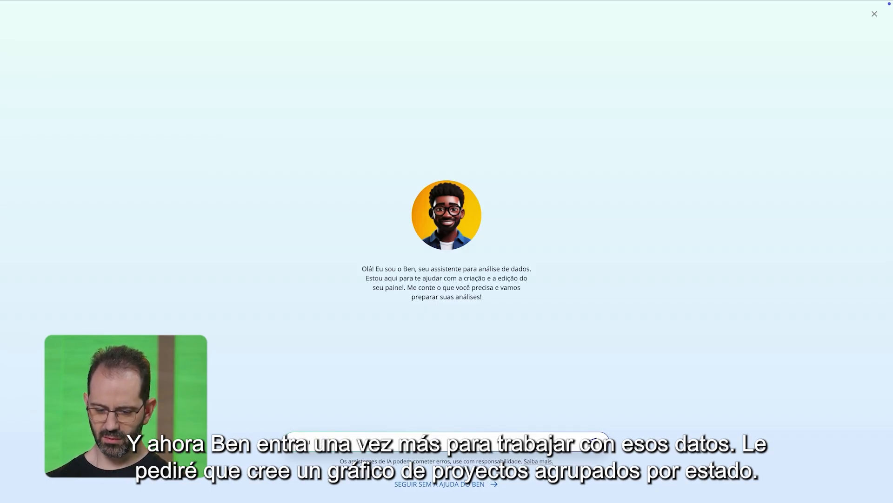
{"action": "type", "text": "rie um g"}
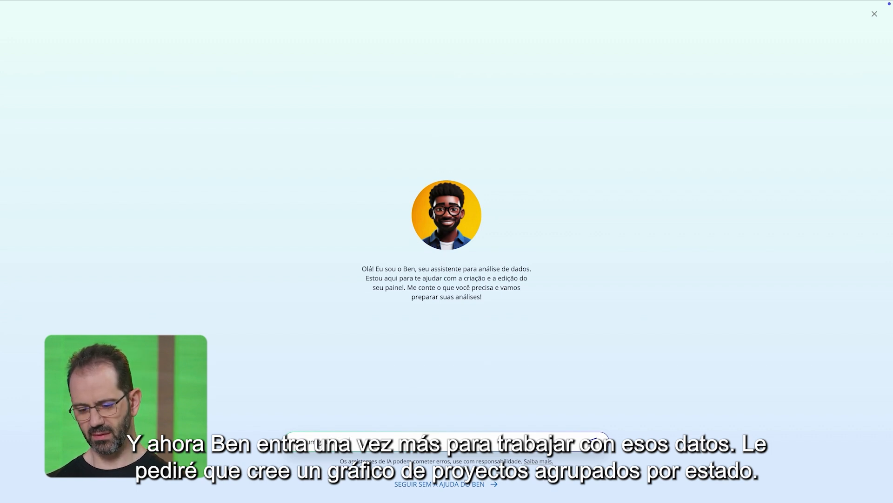
{"action": "type", "text": "ráfico most"}
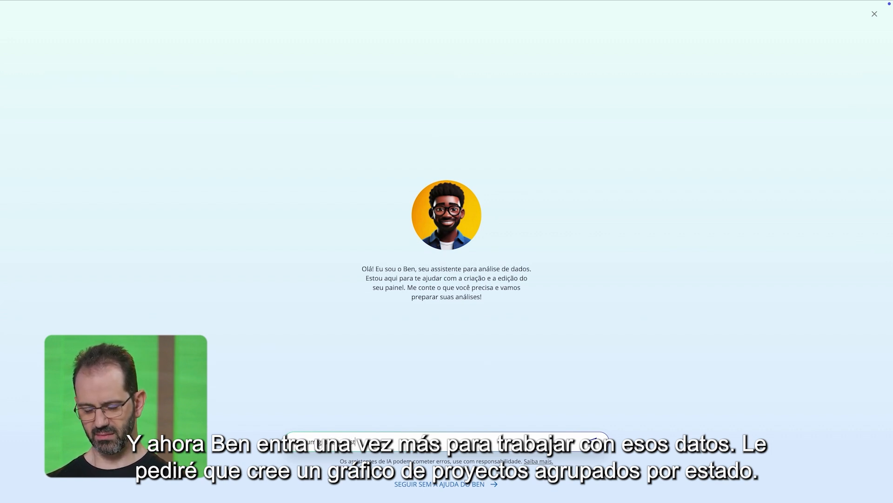
{"action": "type", "text": "r"}
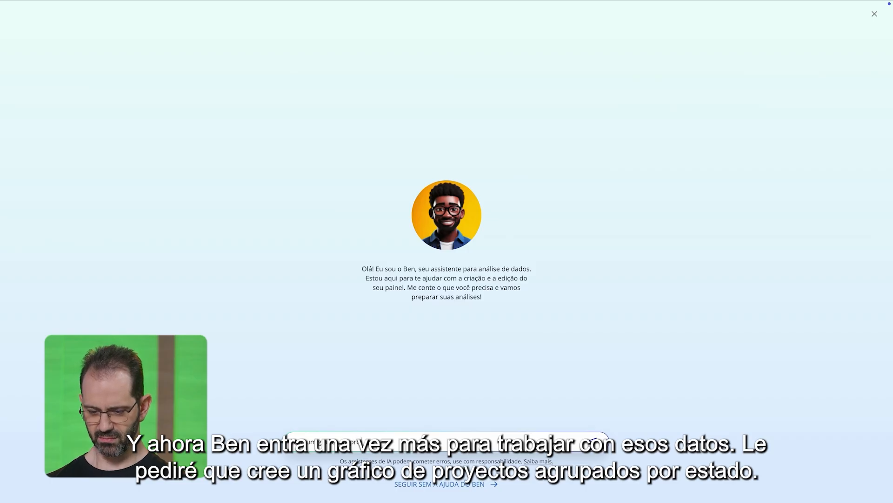
{"action": "type", "text": "pa"}
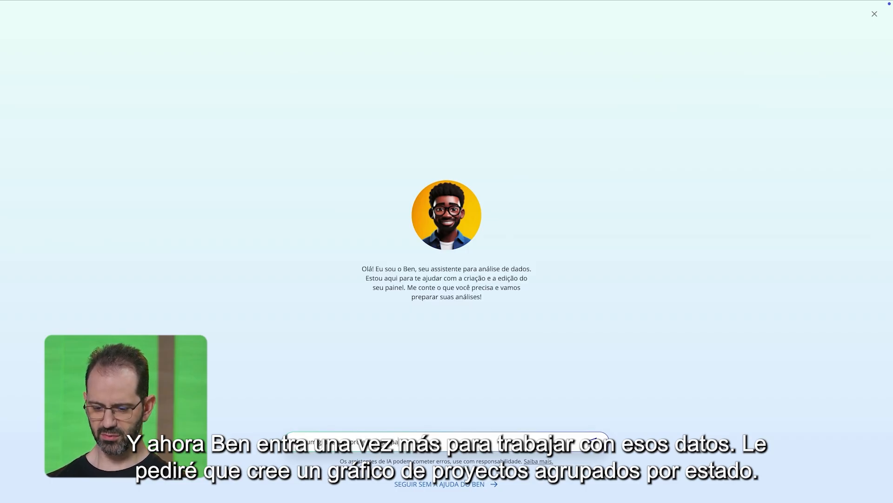
{"action": "type", "text": "dos por status"}
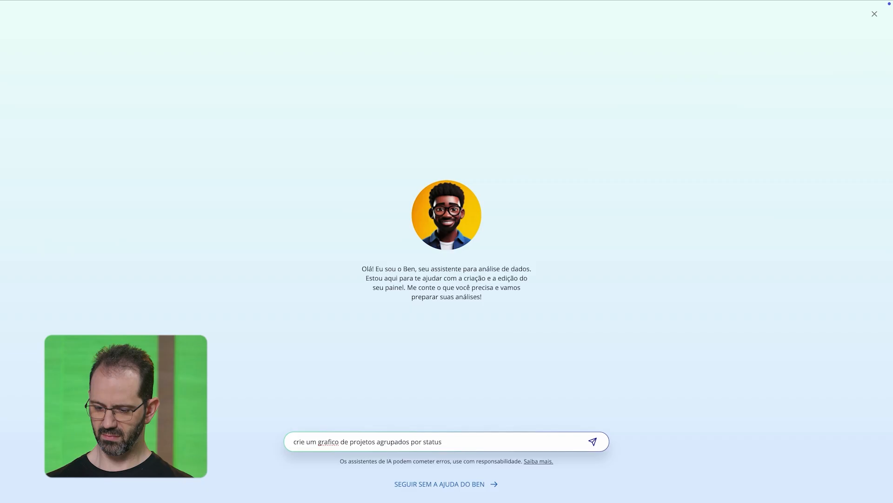
{"action": "key", "text": "Return"}
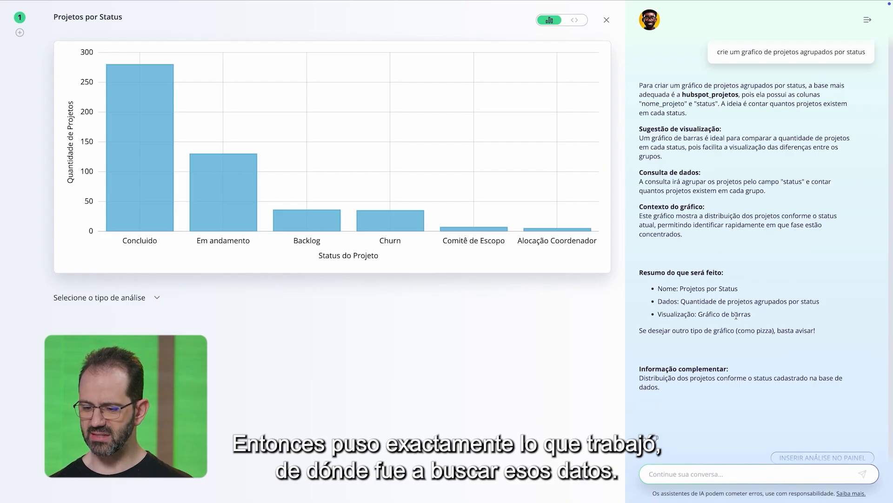
Step: Send Ben the request "transforme esse grafico em um grafico de pizza" and insert the resulting analysis into the panel
{"action": "scroll", "coordinate": [736, 316], "scroll_direction": "down", "scroll_amount": 1}
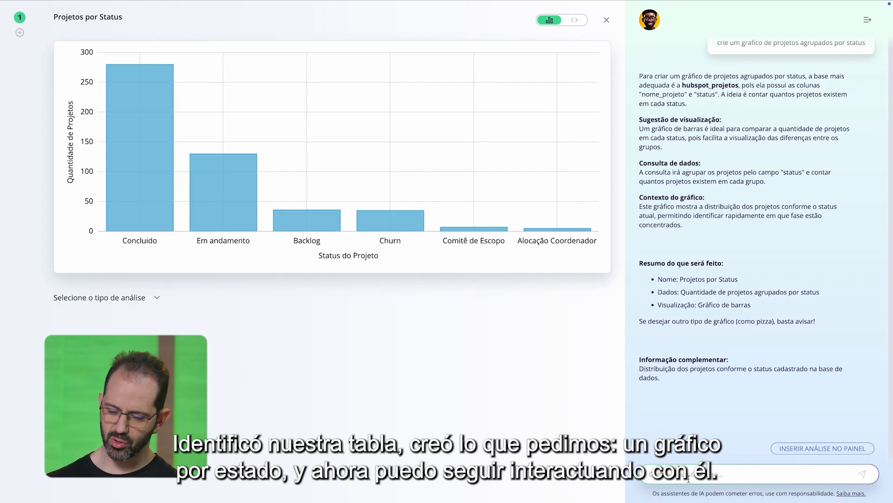
{"action": "type", "text": "transforme es"}
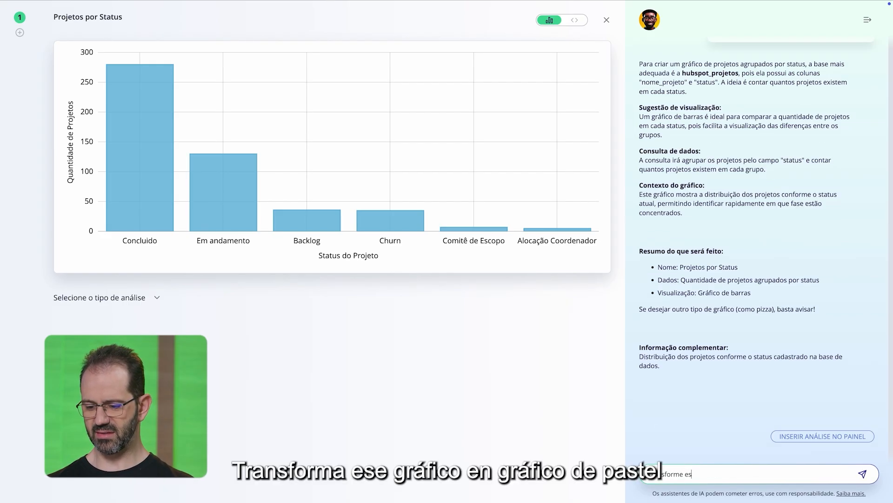
{"action": "type", "text": "se grafico em um "}
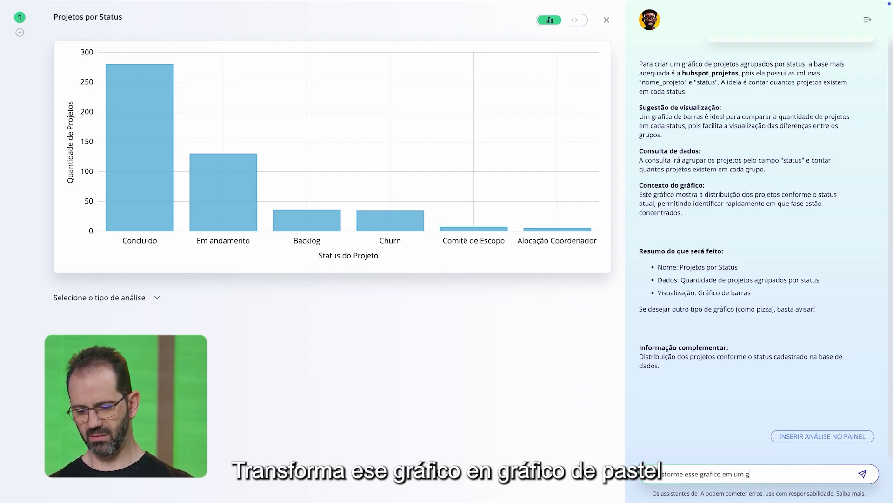
{"action": "type", "text": "grafg"}
{"action": "key", "text": "BackSpace"}
{"action": "type", "text": "ico de pizza"}
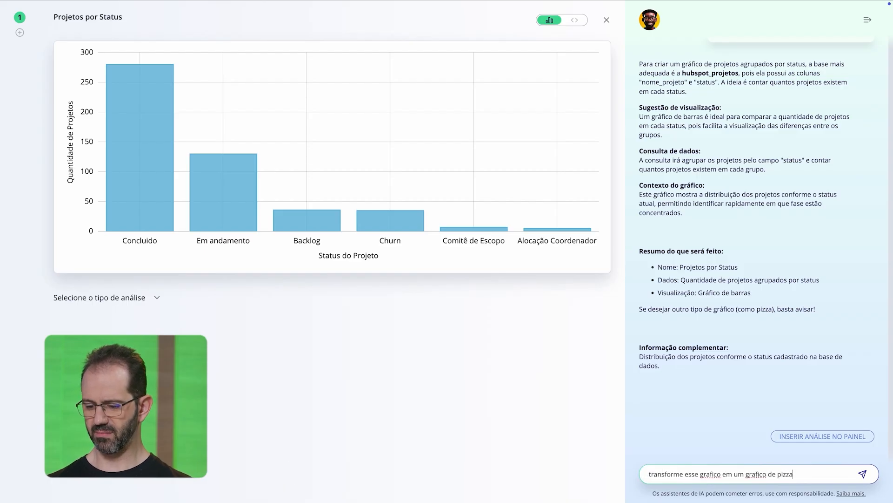
{"action": "key", "text": "Return"}
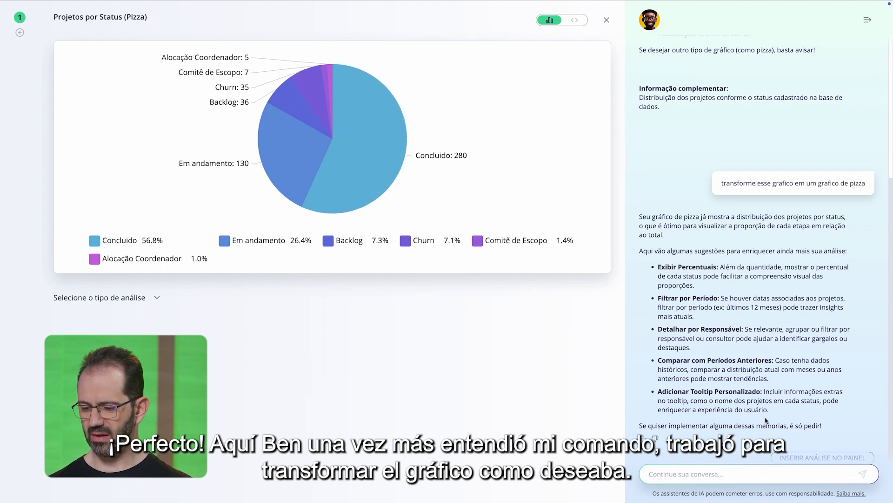
{"action": "scroll", "coordinate": [767, 420], "scroll_direction": "down", "scroll_amount": 1}
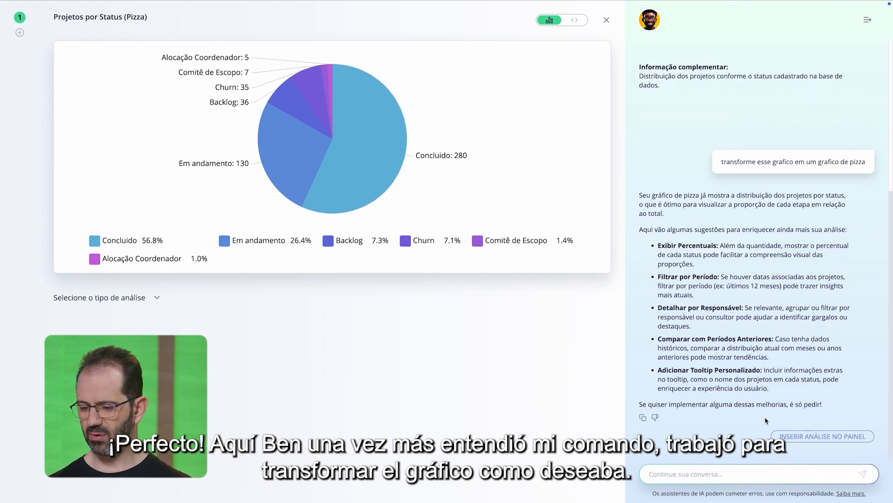
{"action": "left_click", "coordinate": [815, 439]}
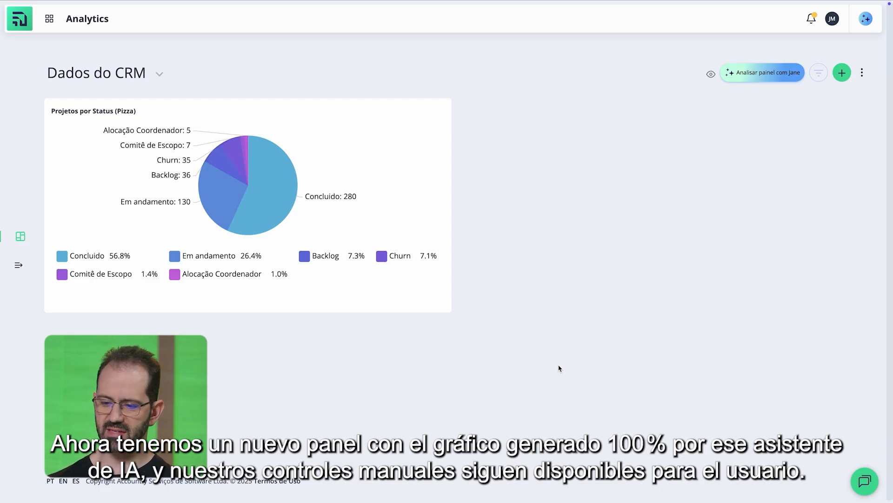
Step: Open the Projetos por Status (Pizza) analysis for editing and examine its SQL query, including the source table
{"action": "mouse_move", "coordinate": [441, 123]}
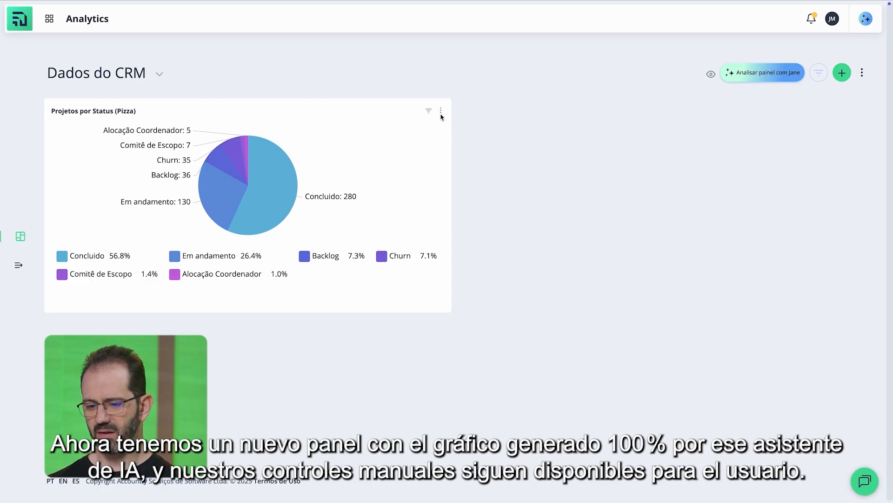
{"action": "left_click", "coordinate": [441, 114]}
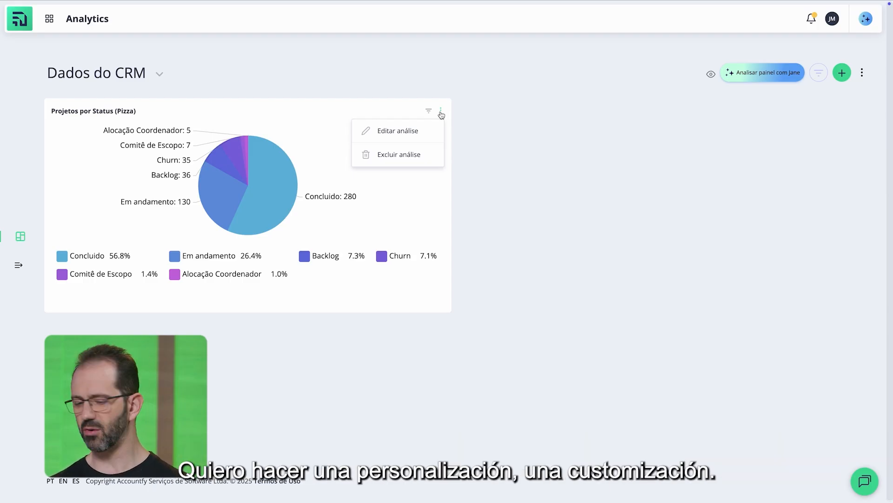
{"action": "left_click", "coordinate": [403, 134]}
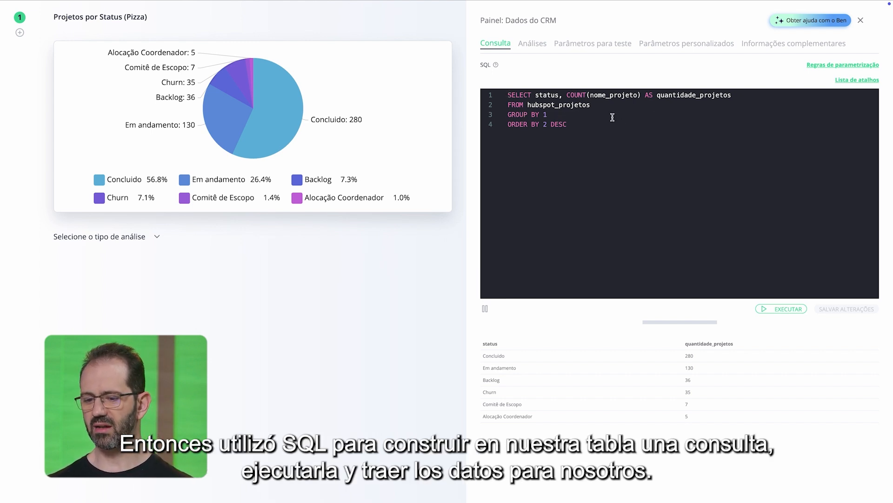
{"action": "double_click", "coordinate": [567, 107]}
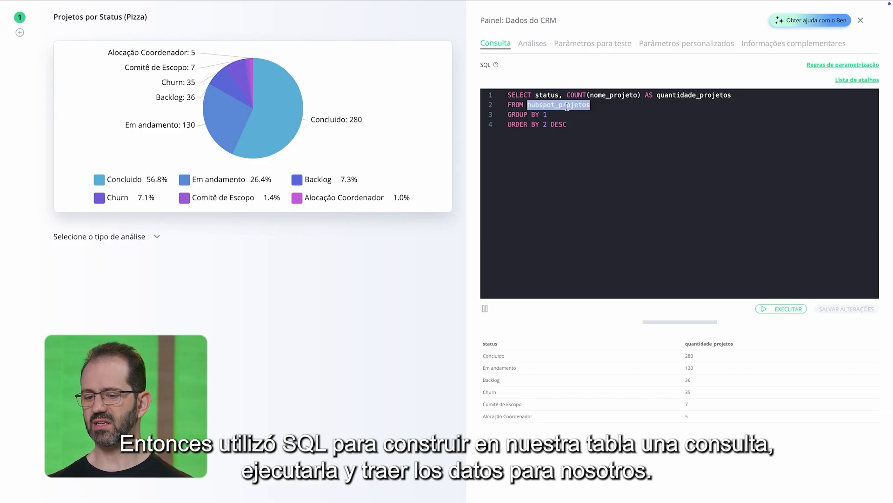
{"action": "left_click", "coordinate": [570, 142]}
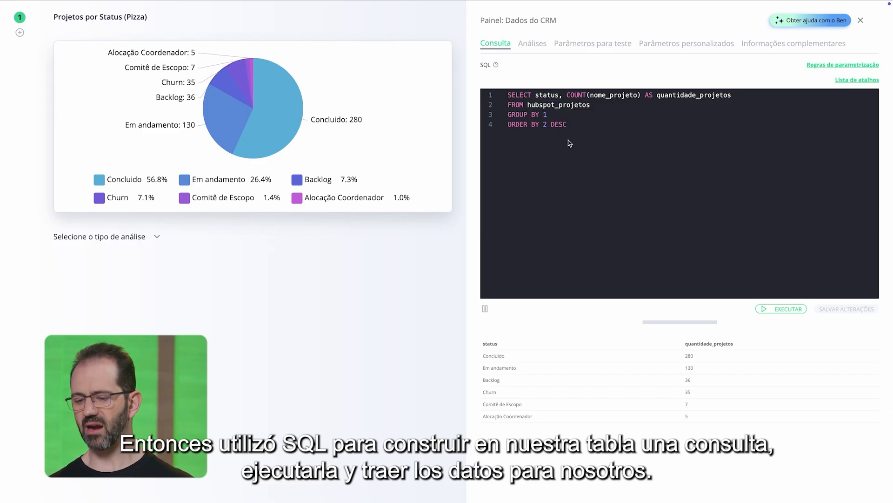